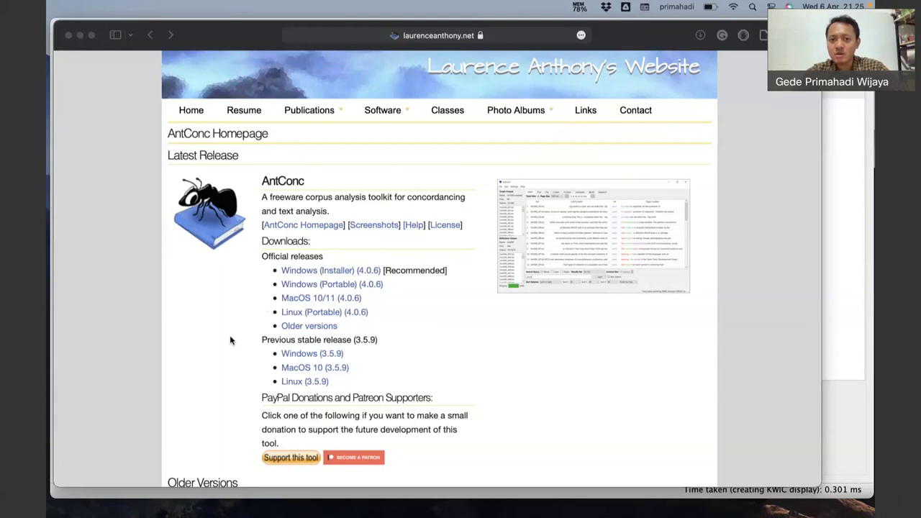
Switch to AntConc and create a quick corpus from the file ind_newscrawl-tufs6_2012_50K-sentences.txt in the antconc-tuts folder.
key(super+Tab)
key(super+Tab)
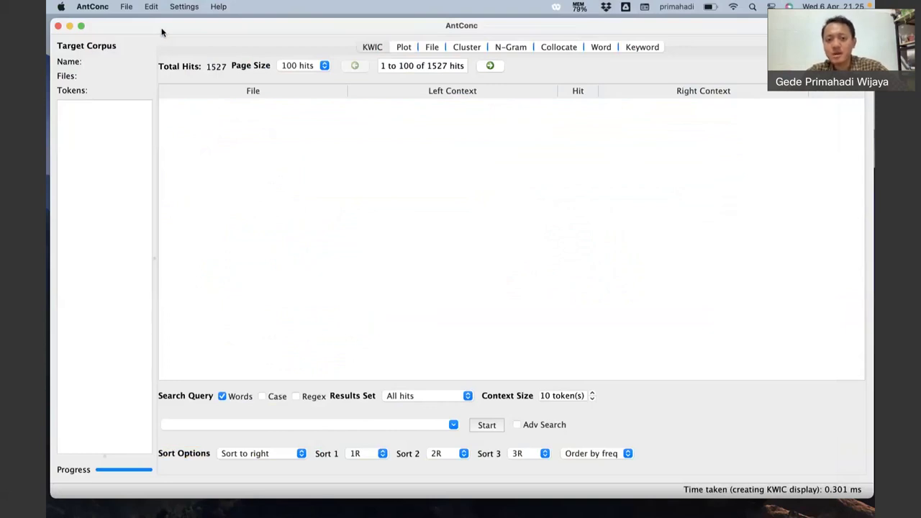
click(277, 30)
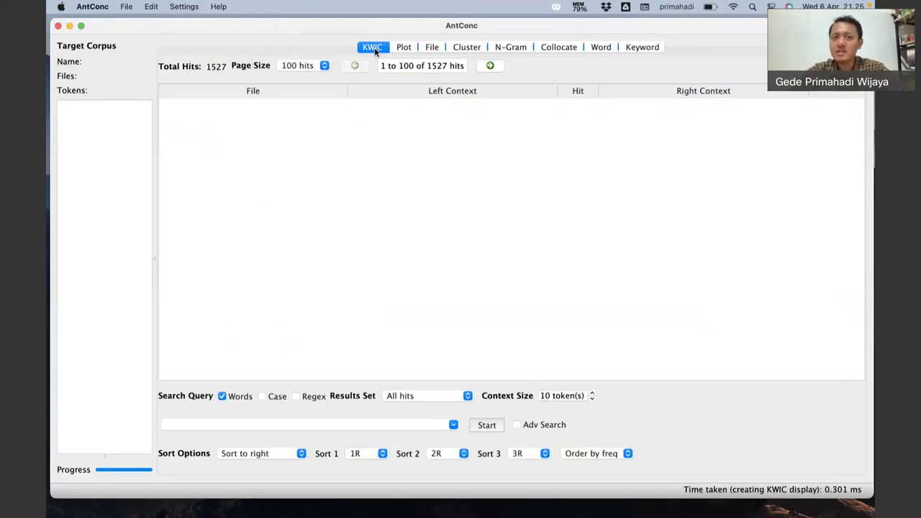
click(127, 7)
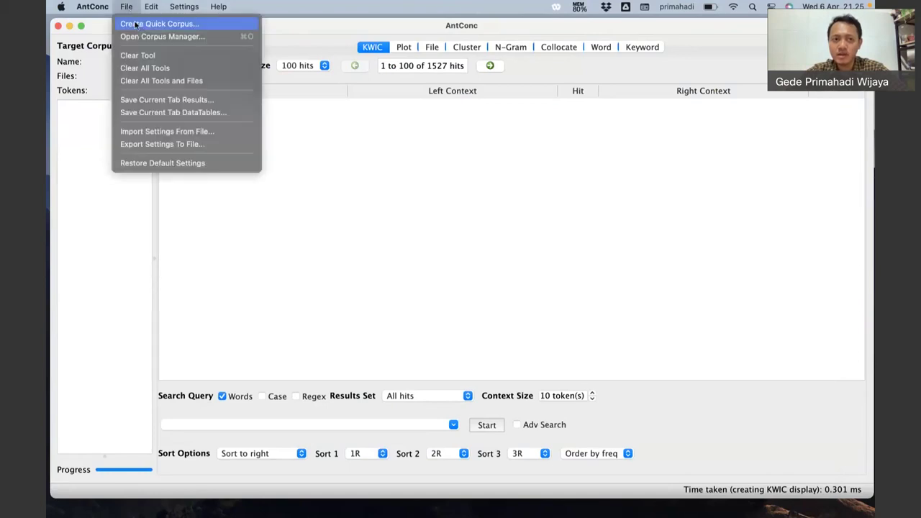
click(184, 28)
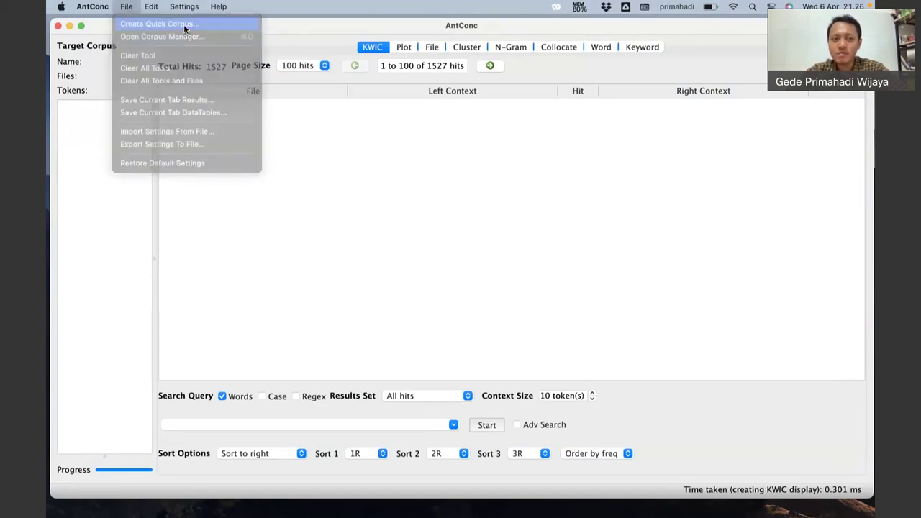
scroll(373, 209, down, 2)
scroll(373, 209, down, 1)
click(405, 205)
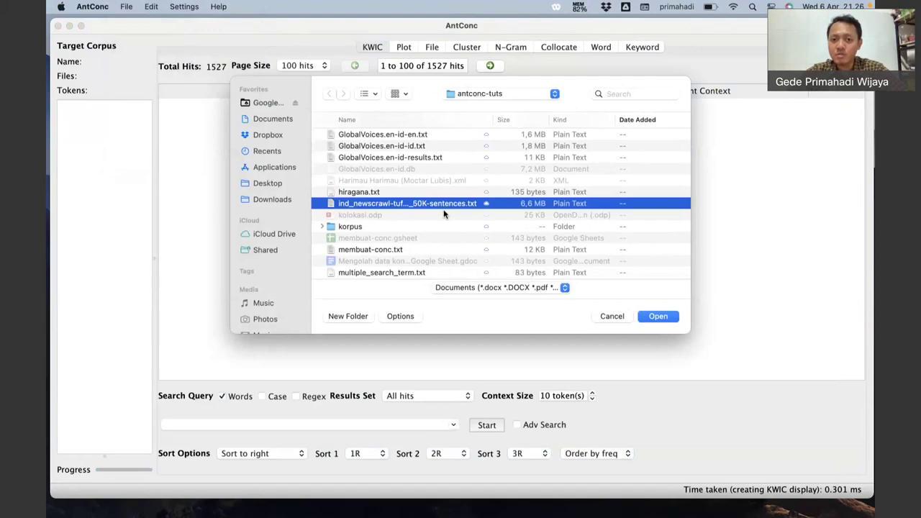
click(661, 319)
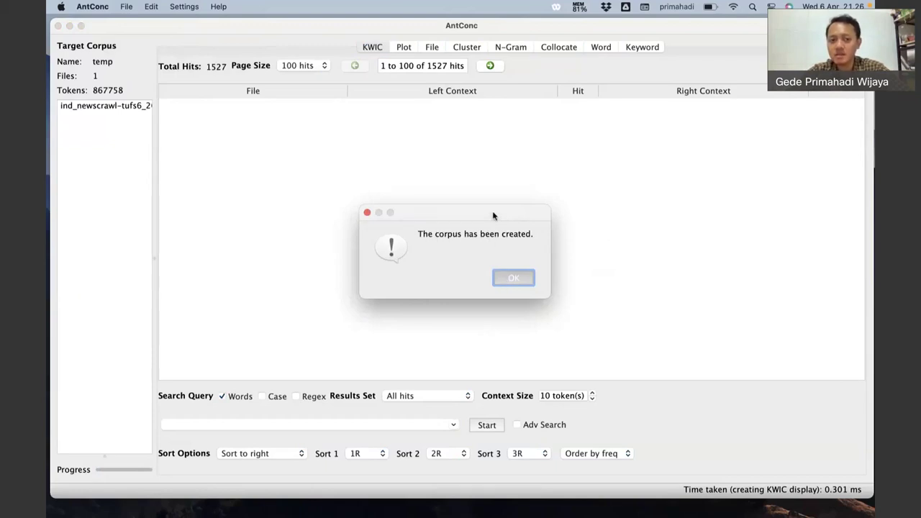
click(510, 281)
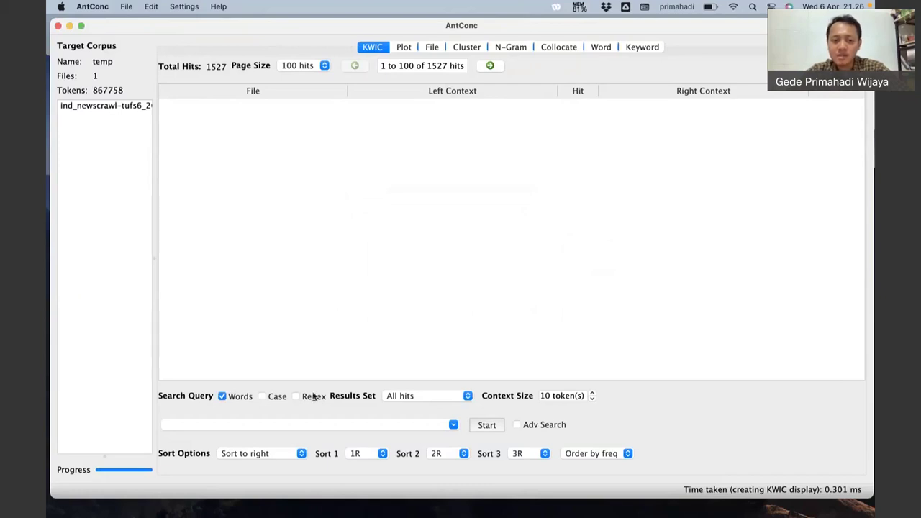
Run a KWIC search for the word "hari" in the corpus.
click(270, 424)
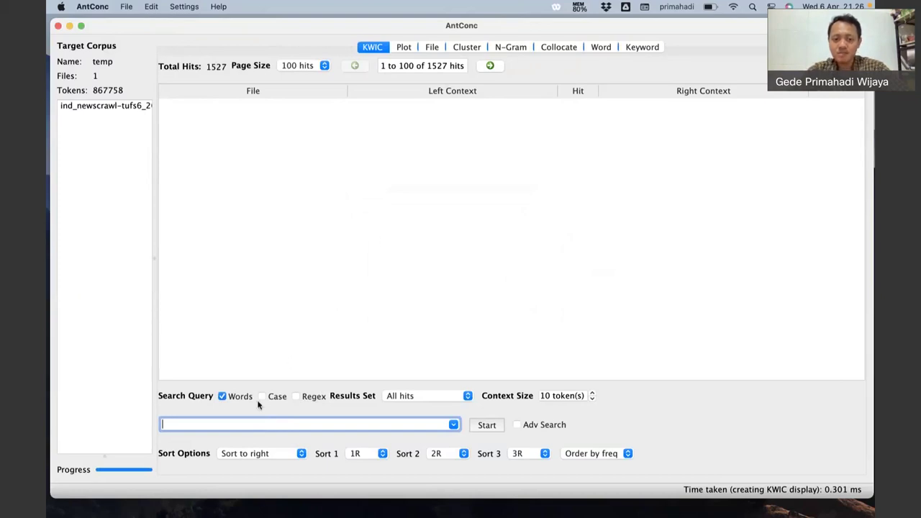
text(hari)
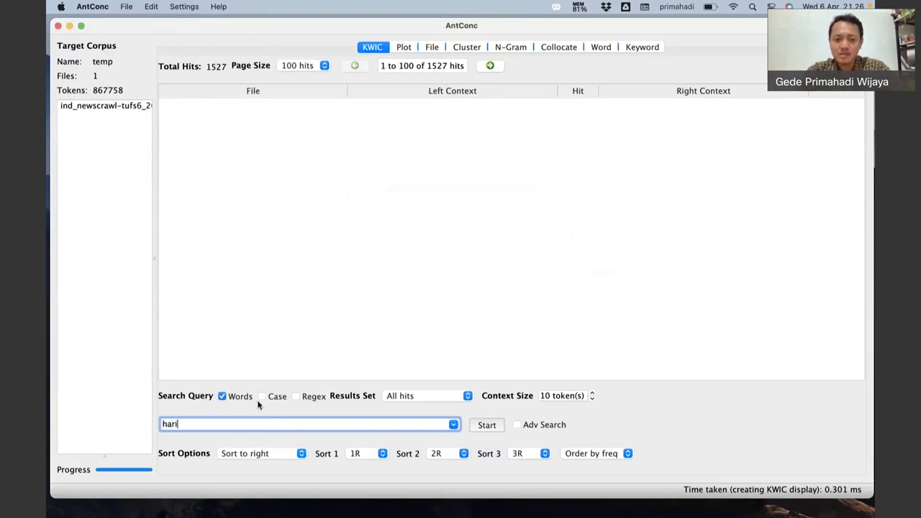
click(487, 430)
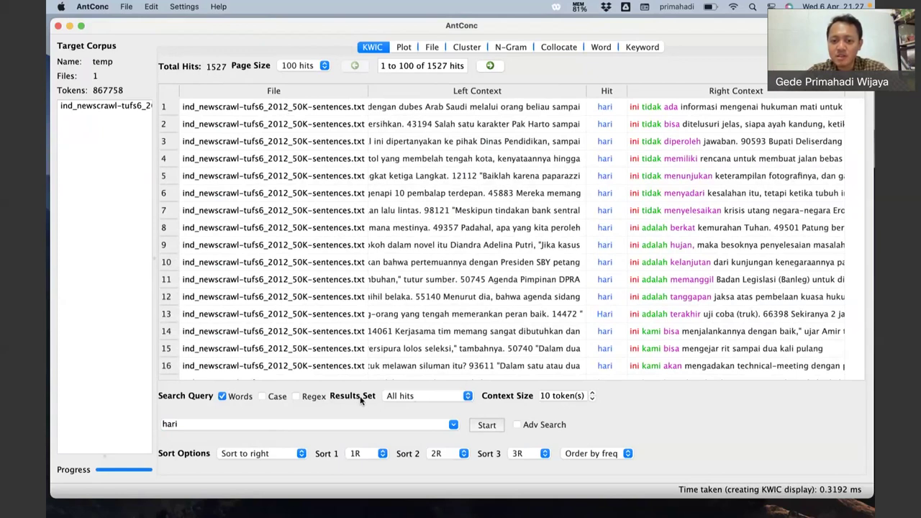
Limit the KWIC results set to 50 random hits and look through the concordance lines.
click(468, 397)
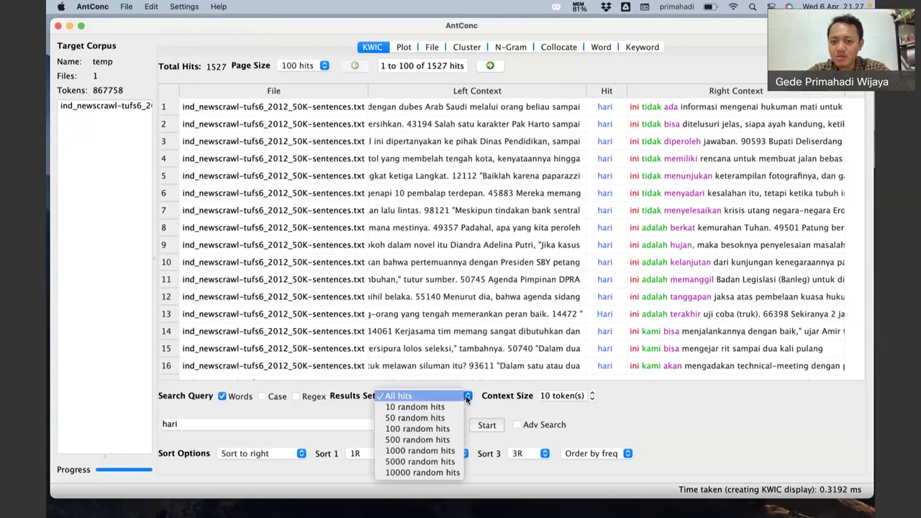
click(416, 419)
scroll(408, 292, down, 3)
scroll(408, 292, down, 10)
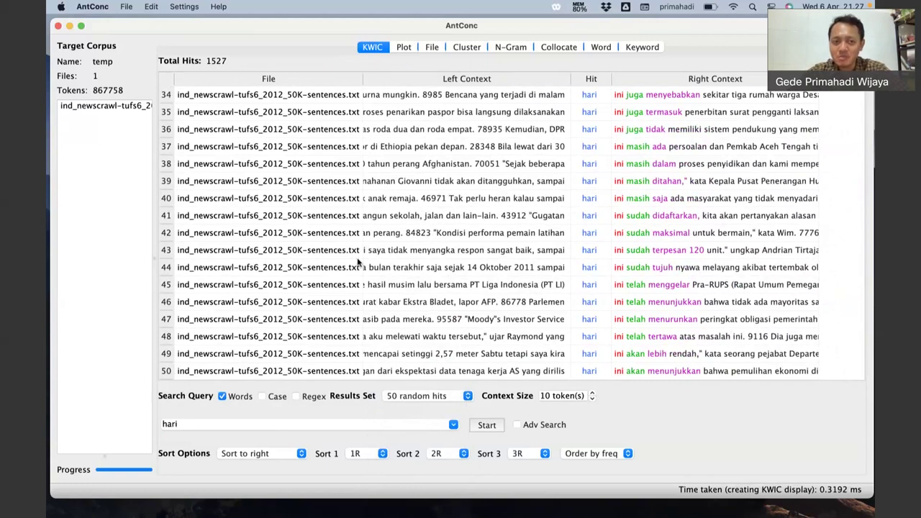
Save the current KWIC results to the Desktop as the text file KWIC_results.
click(126, 6)
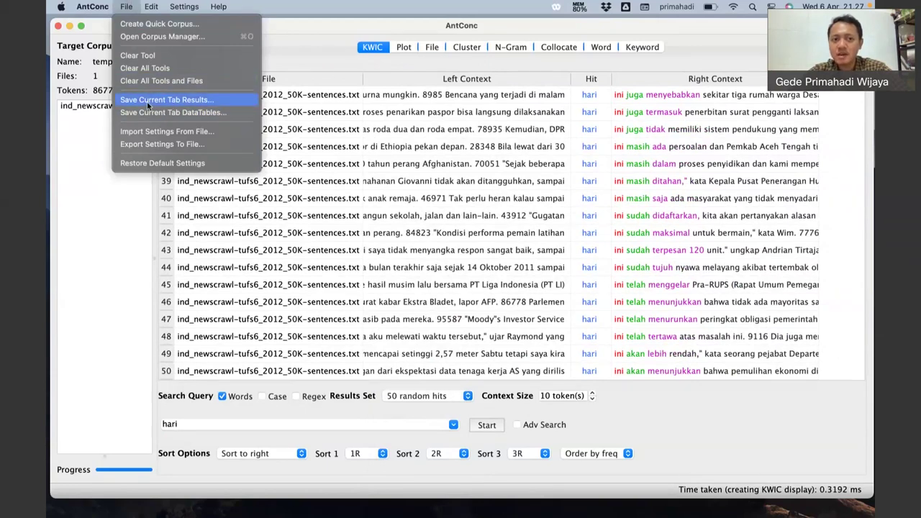
click(166, 99)
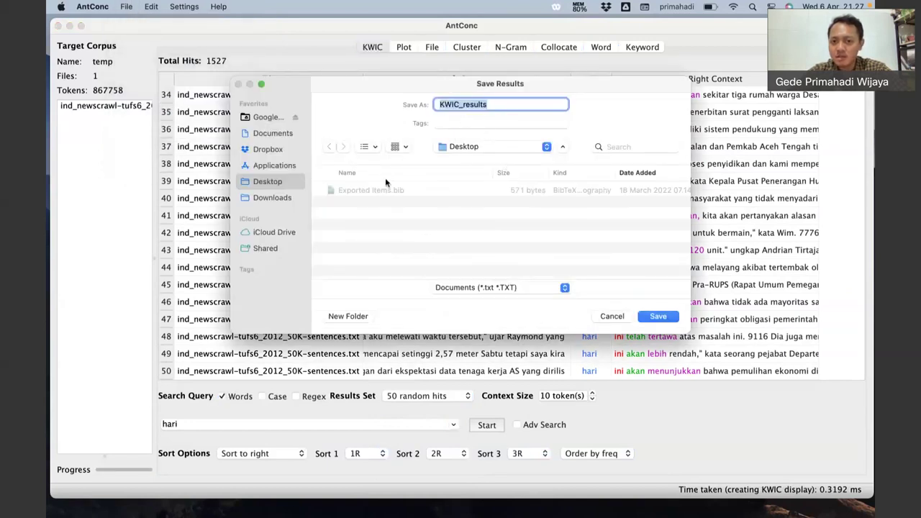
click(657, 317)
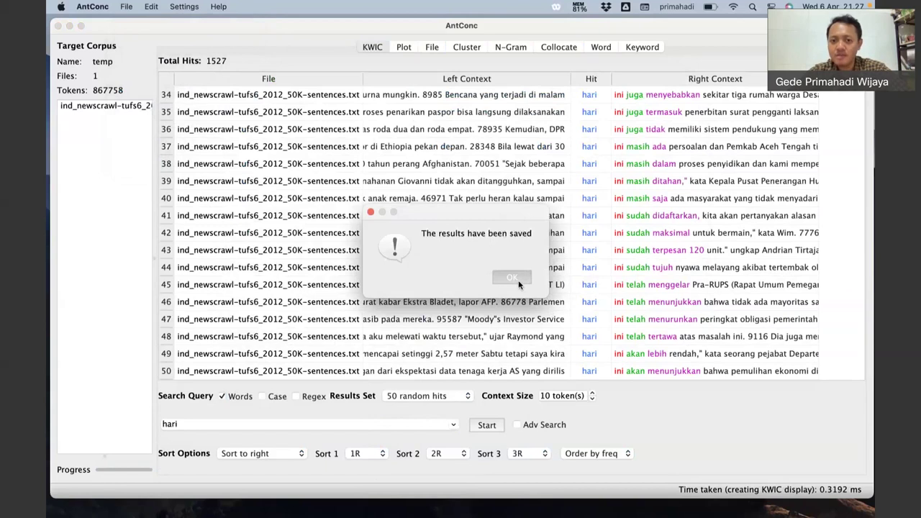
click(512, 278)
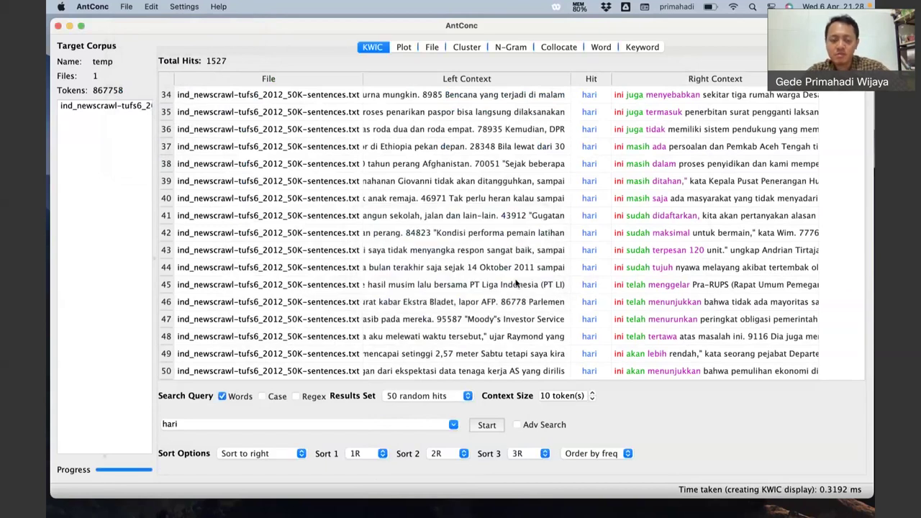
Switch to Excel and create a new blank workbook.
key(super+Tab)
key(super+Tab)
key(super+Tab)
key(super+Tab)
key(super+Tab)
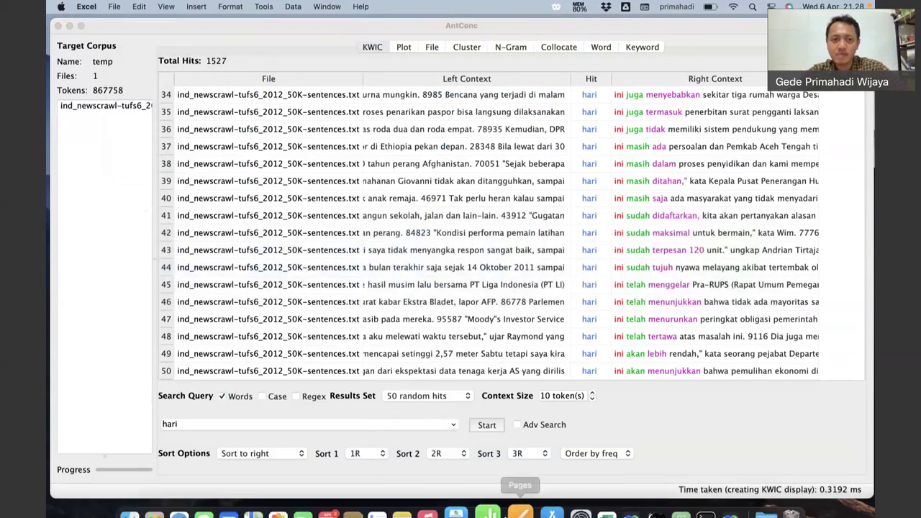
click(113, 7)
click(133, 20)
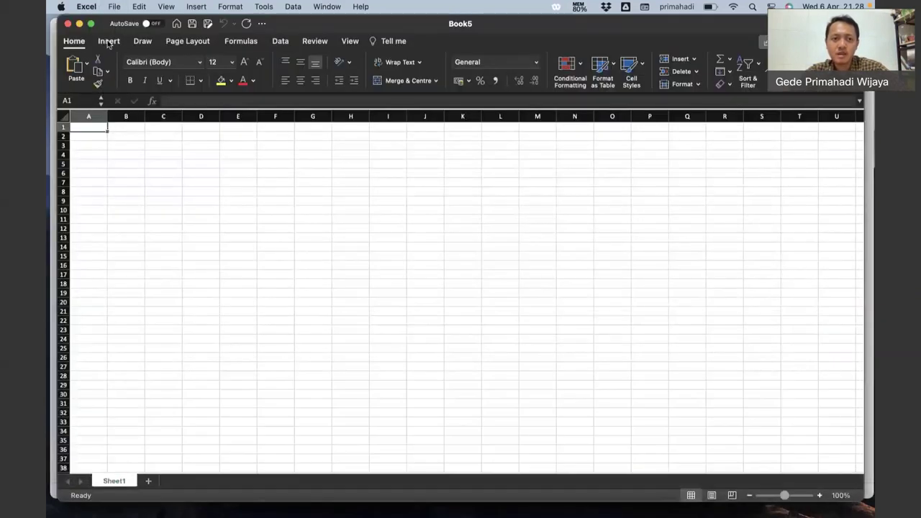
Start a data import at cell A2 using the text file KWIC_results.txt from the Desktop.
click(95, 138)
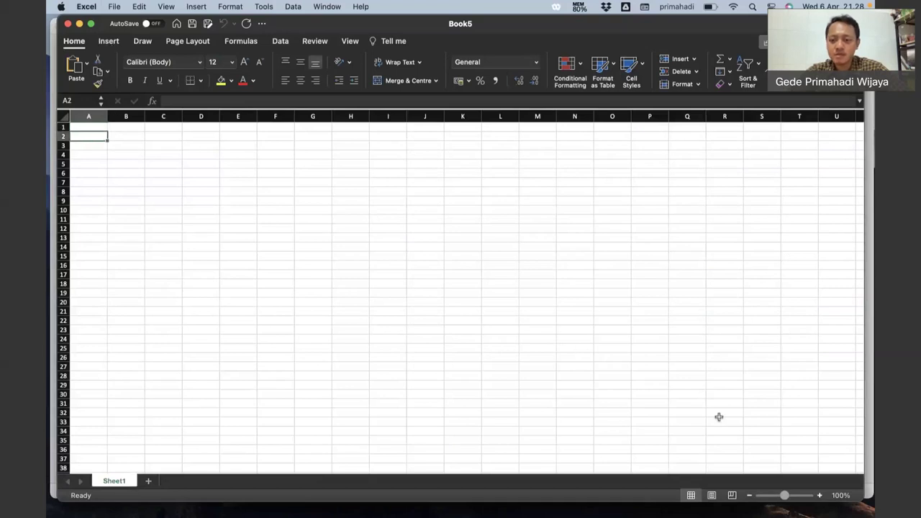
click(820, 495)
click(820, 495)
click(820, 495)
click(820, 495)
click(820, 495)
click(820, 495)
click(820, 494)
click(820, 495)
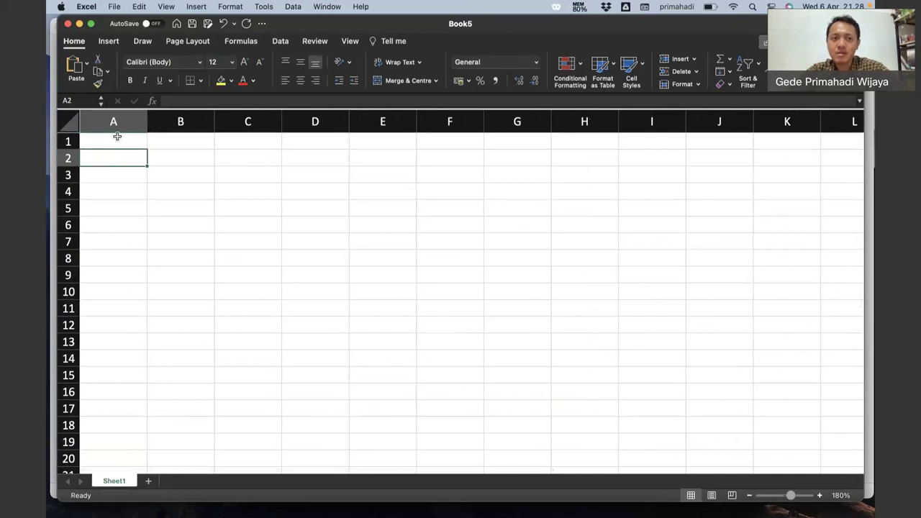
click(114, 7)
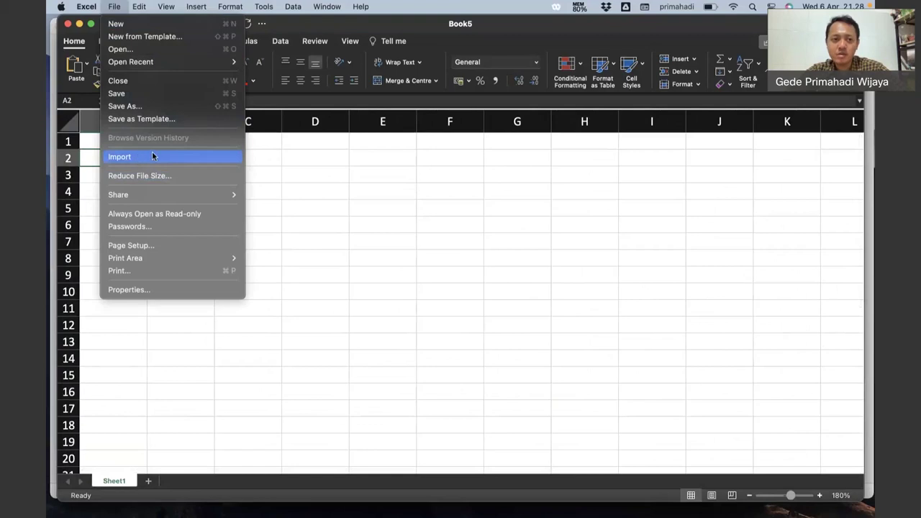
click(152, 156)
click(347, 206)
click(565, 248)
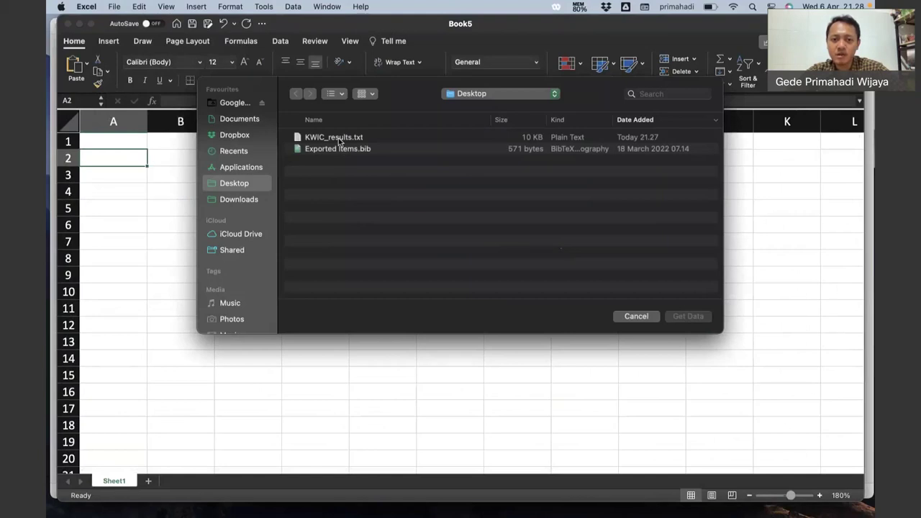
click(340, 141)
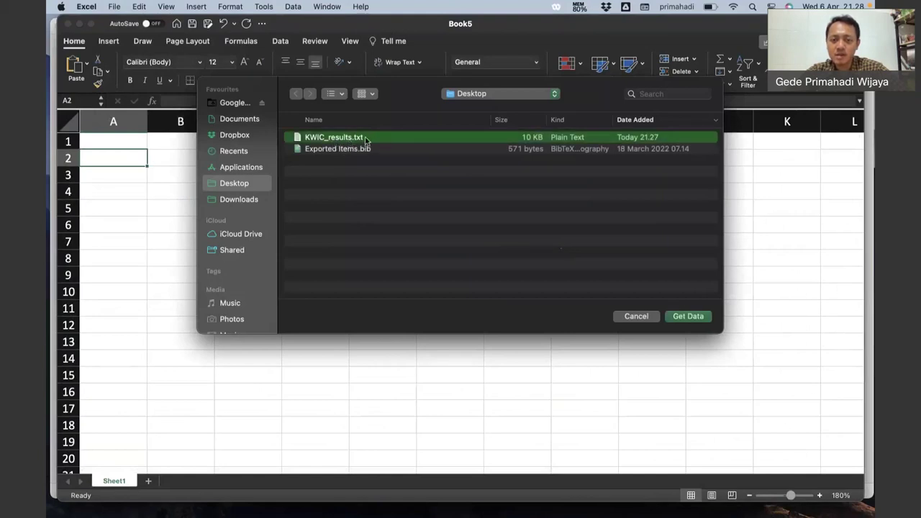
click(690, 317)
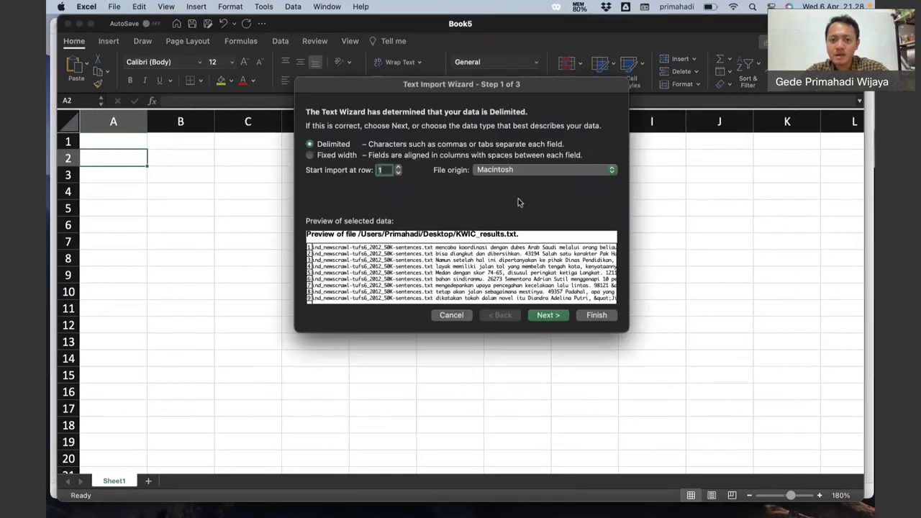
Import the text as tab-delimited data with General column format into the existing sheet at cell A2.
click(545, 316)
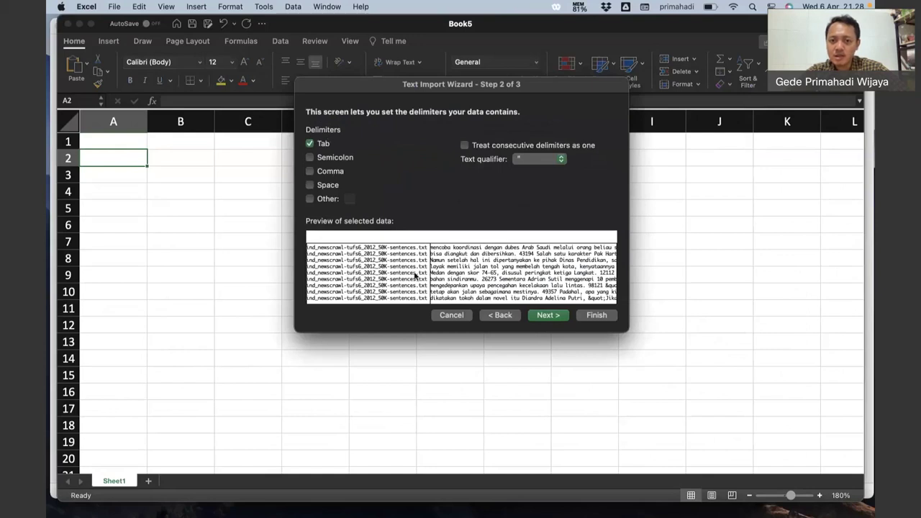
click(546, 316)
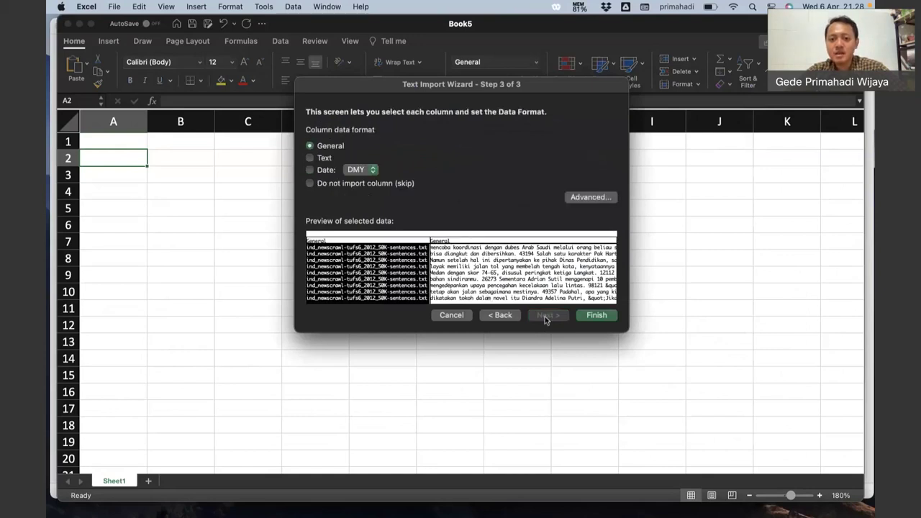
click(593, 318)
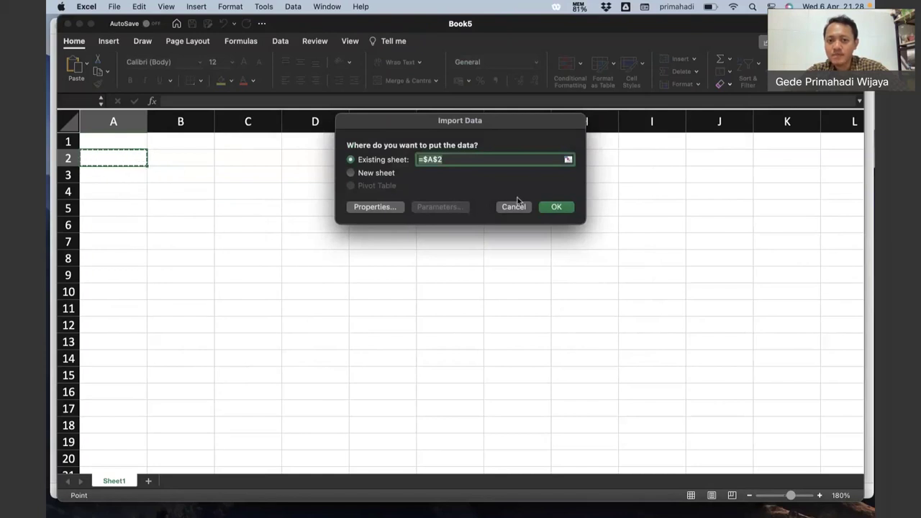
click(557, 207)
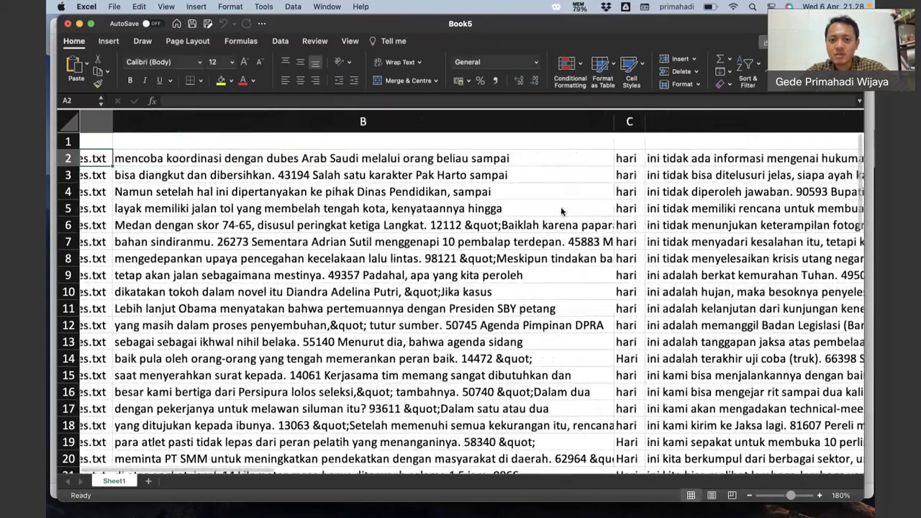
Enter the column headers FILE, LEFT_CONTEXT, NODE and RIGHT_CONTEXT in cells A1 to D1.
click(192, 142)
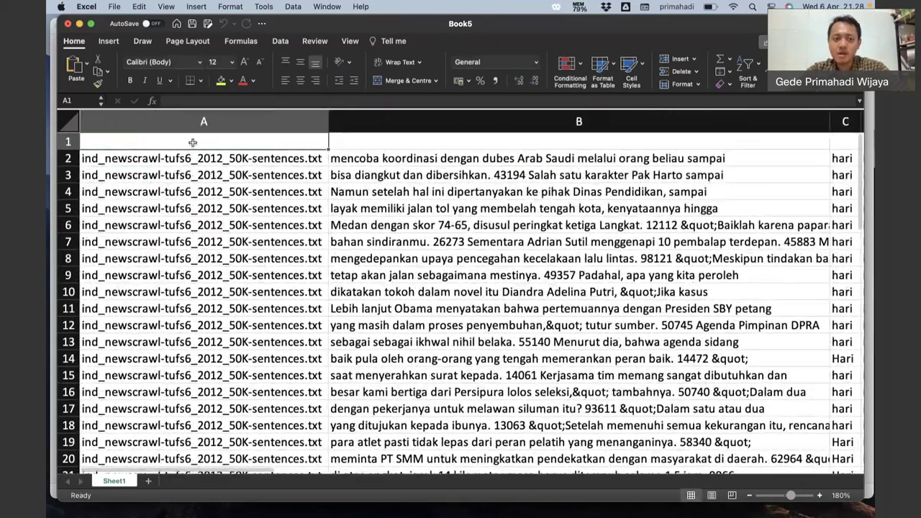
text(FILE)
key(Tab)
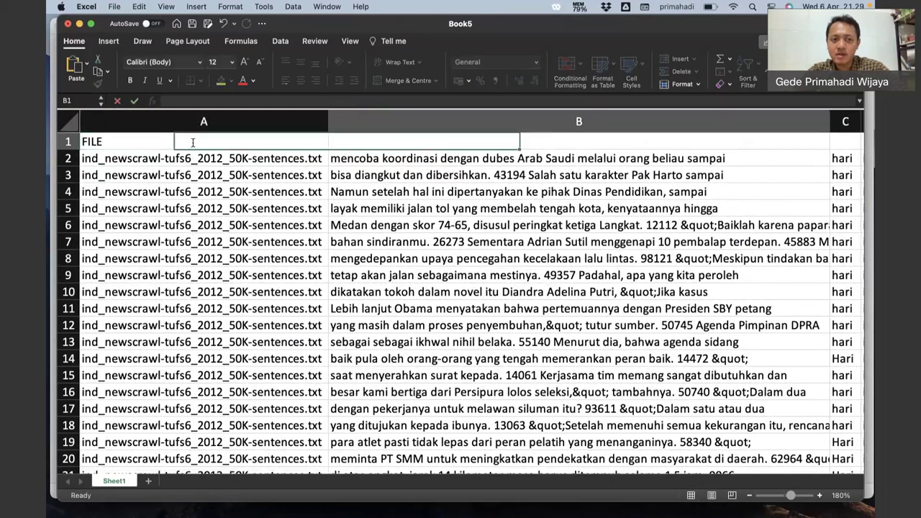
text(LEFT_CONTE)
text(XT)
key(Tab)
text(NODE)
key(Tab)
text(RIGHT_CONTEXT)
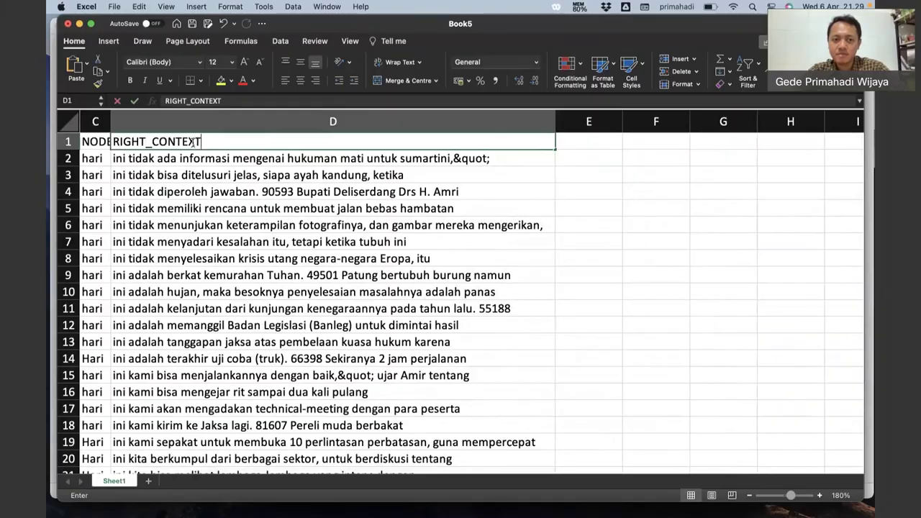
key(Tab)
Right-align the whole LEFT_CONTEXT column and check the aligned rows down to the end of the data.
scroll(199, 205, left, 5)
scroll(198, 205, left, 5)
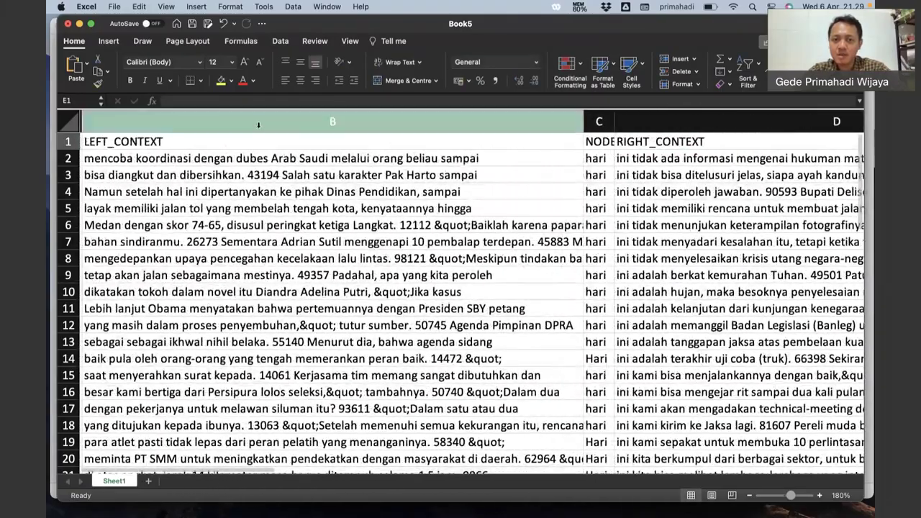
click(259, 124)
click(315, 79)
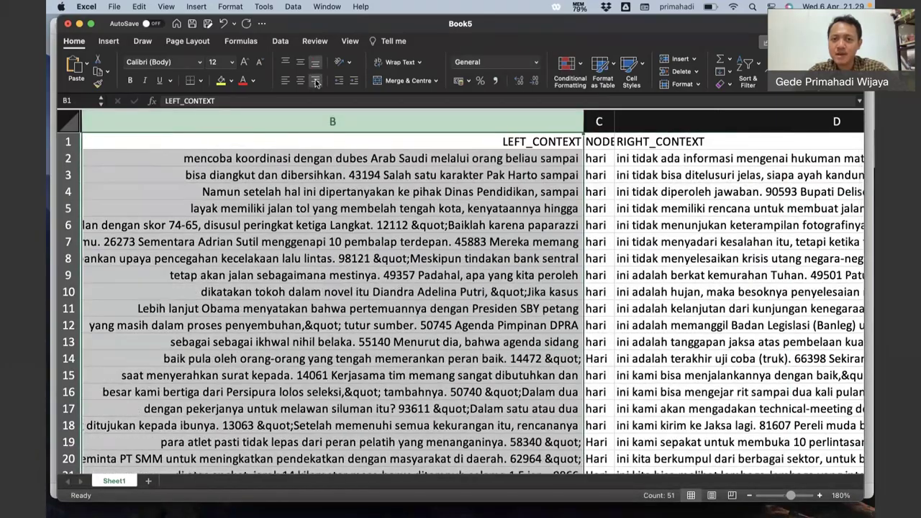
scroll(421, 163, down, 10)
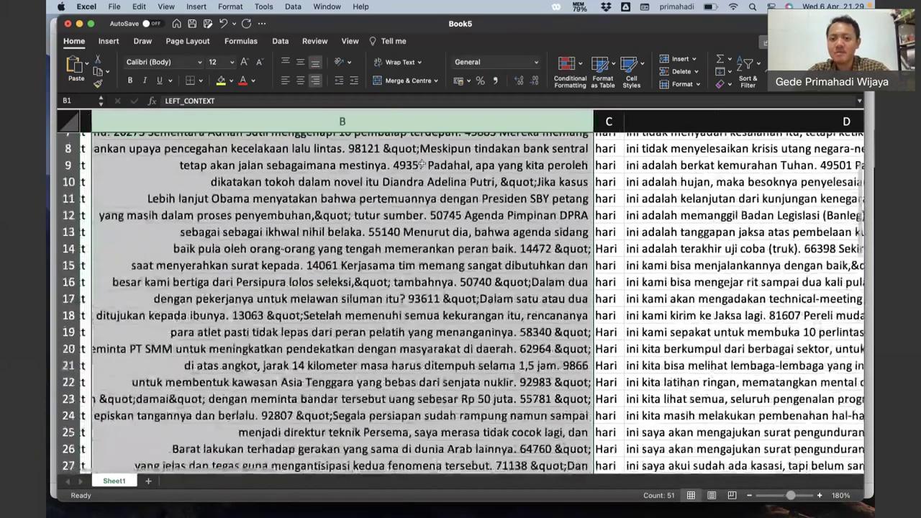
scroll(422, 163, down, 3)
scroll(421, 163, left, 3)
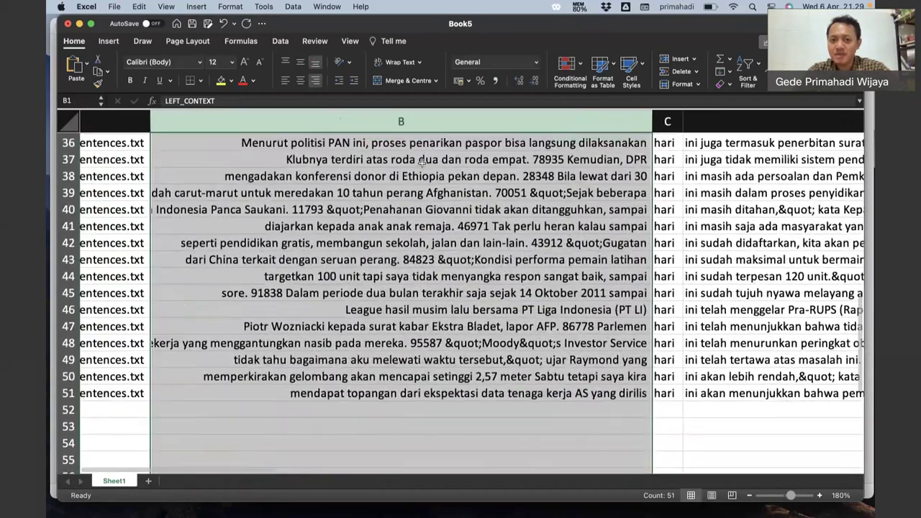
click(423, 186)
scroll(424, 187, up, 10)
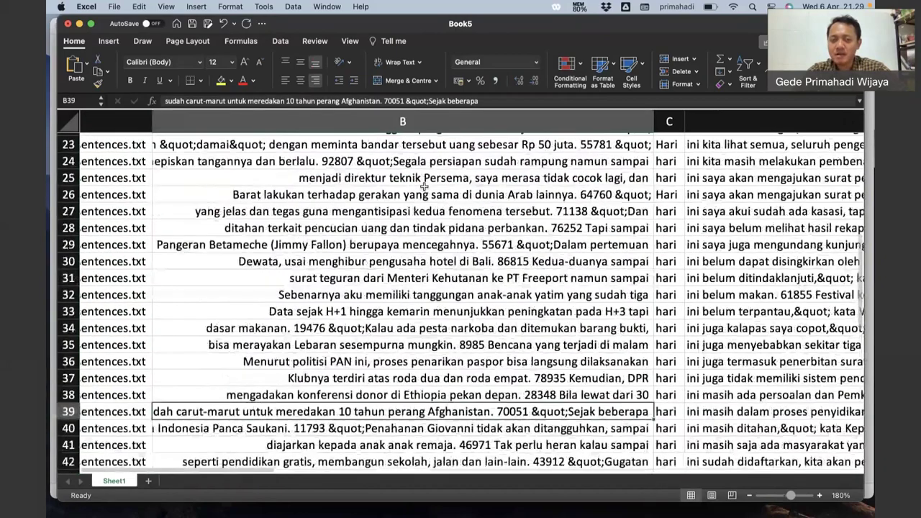
scroll(424, 187, up, 1)
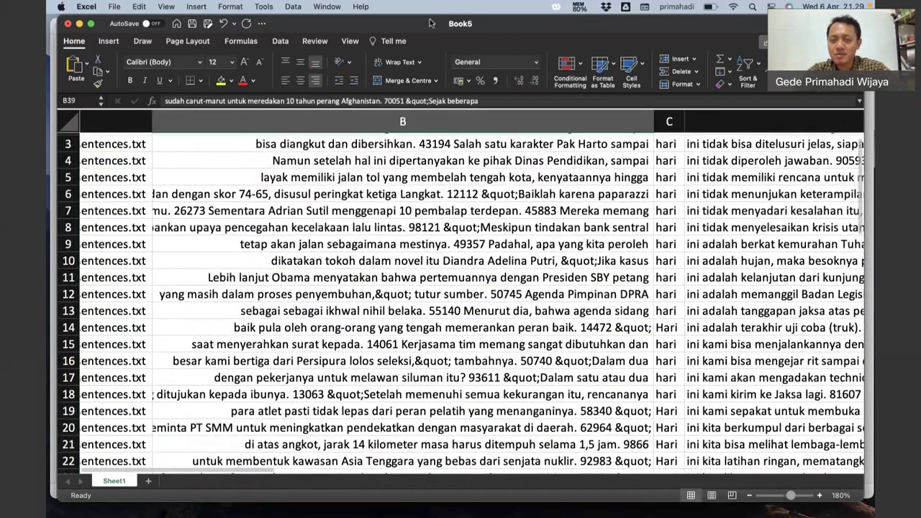